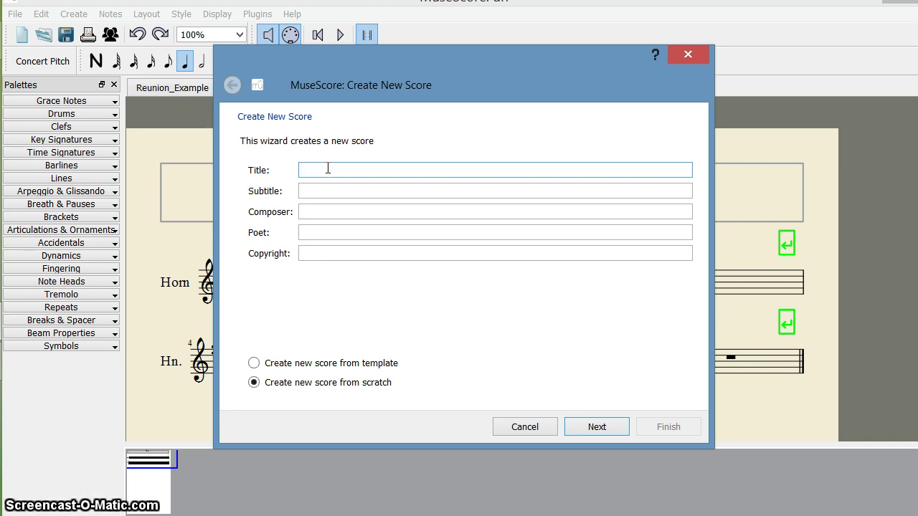
Enter 'Trial' as the new score's title.
{"action": "type", "text": "Tria"}
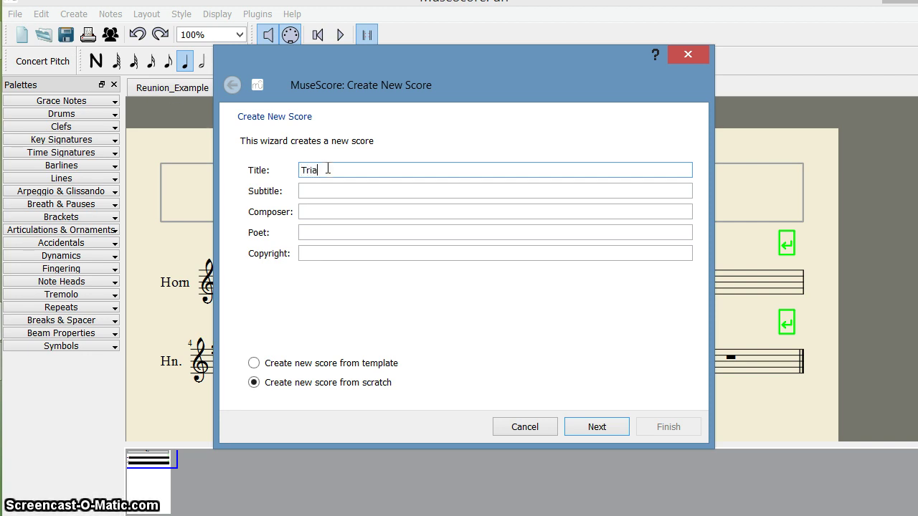
{"action": "type", "text": "l"}
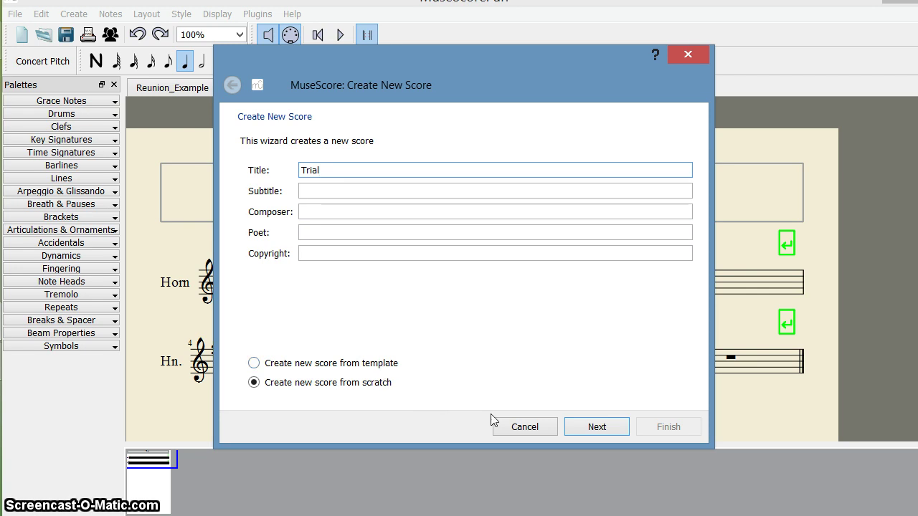
Add a Flute from Woodwinds as the score's only instrument.
{"action": "left_click", "coordinate": [597, 427]}
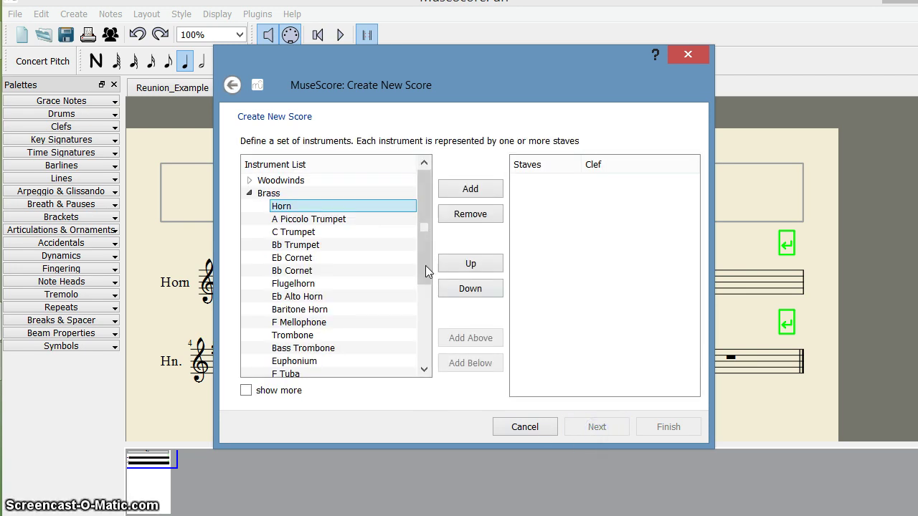
{"action": "double_click", "coordinate": [280, 181]}
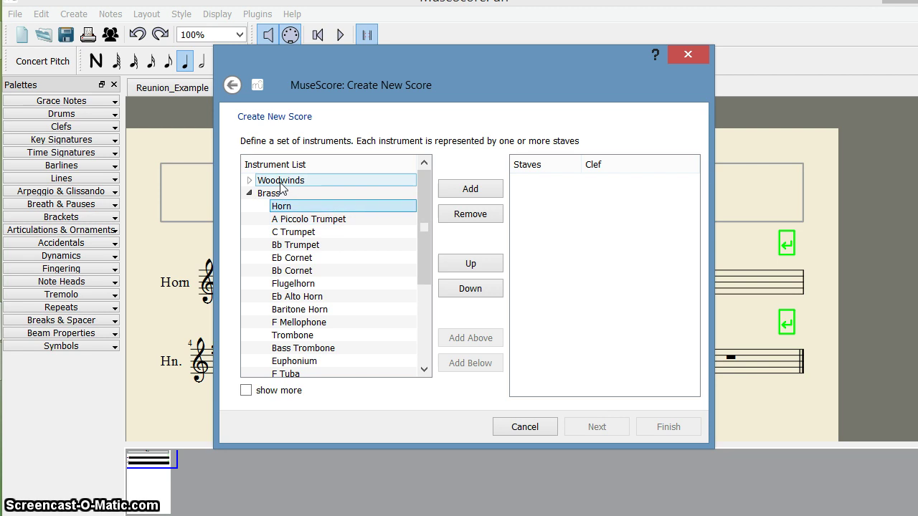
{"action": "double_click", "coordinate": [283, 206]}
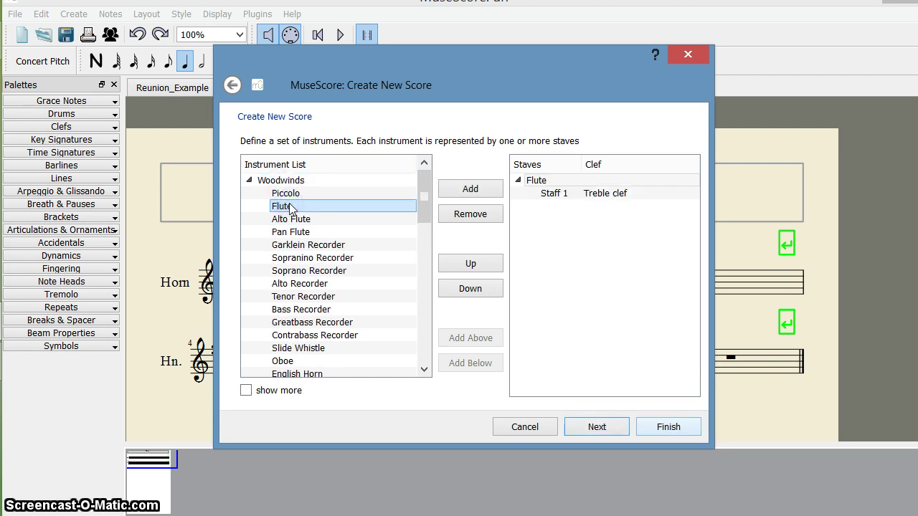
Keep C major and 4/4, and clear the default 32 measure count to set 8 measures.
{"action": "left_click", "coordinate": [606, 428]}
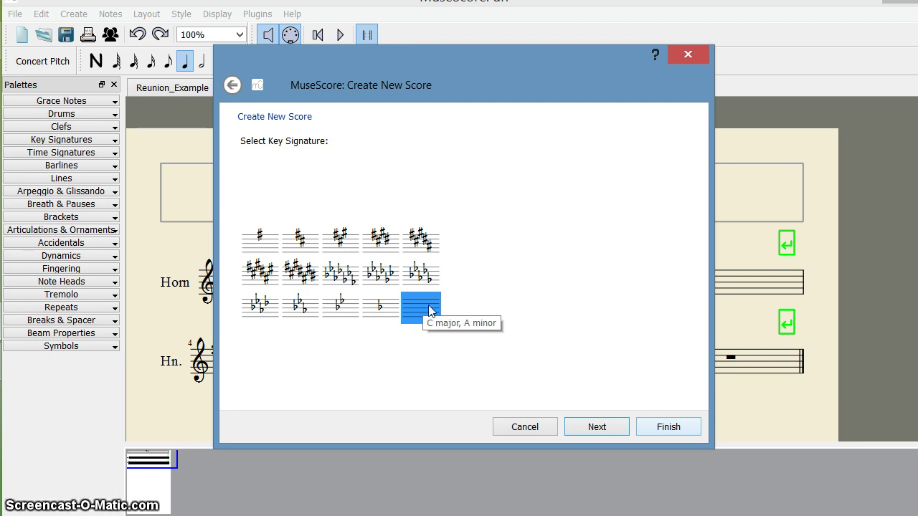
{"action": "left_click", "coordinate": [613, 428]}
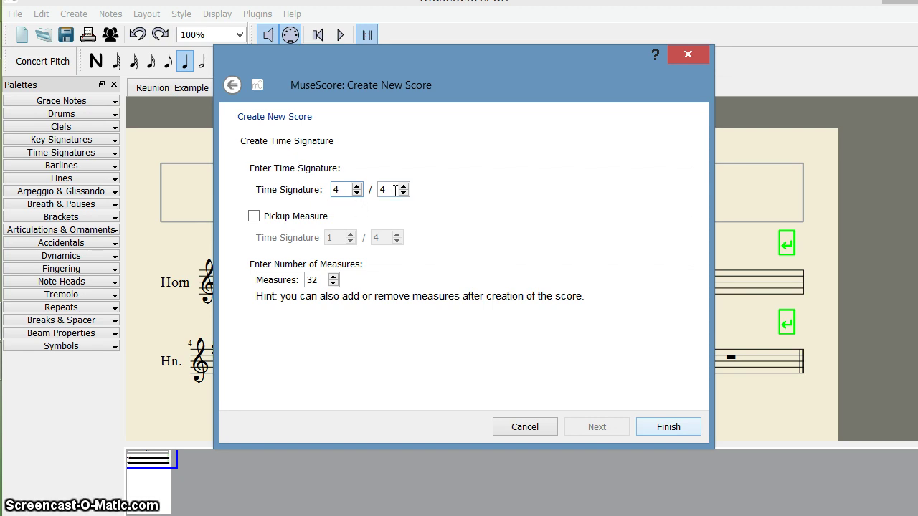
{"action": "double_click", "coordinate": [316, 280]}
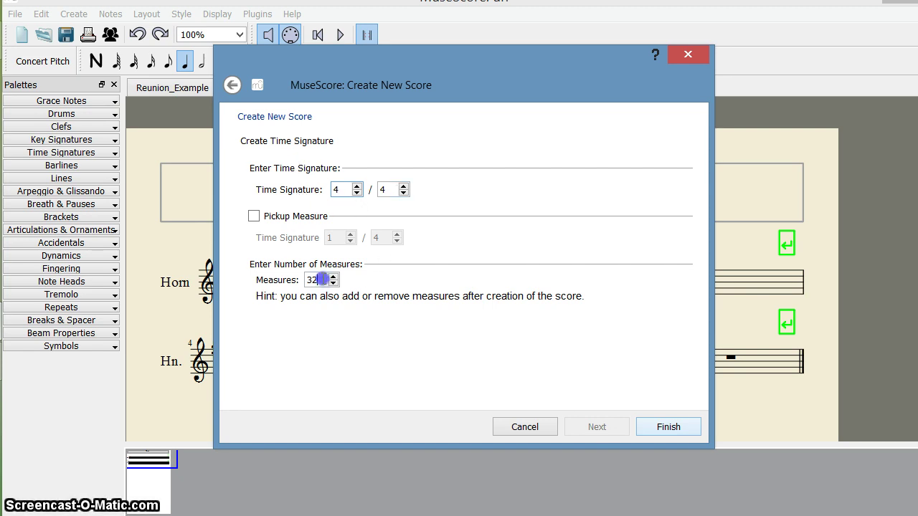
{"action": "key", "text": "BackSpace"}
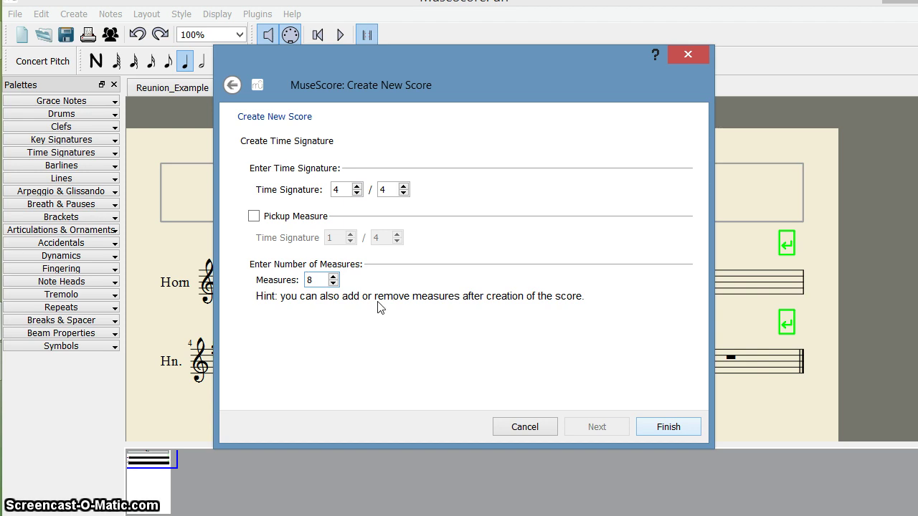
Finish the score and run the Break Every X Measures plugin with 4 measures per line.
{"action": "left_click", "coordinate": [668, 427]}
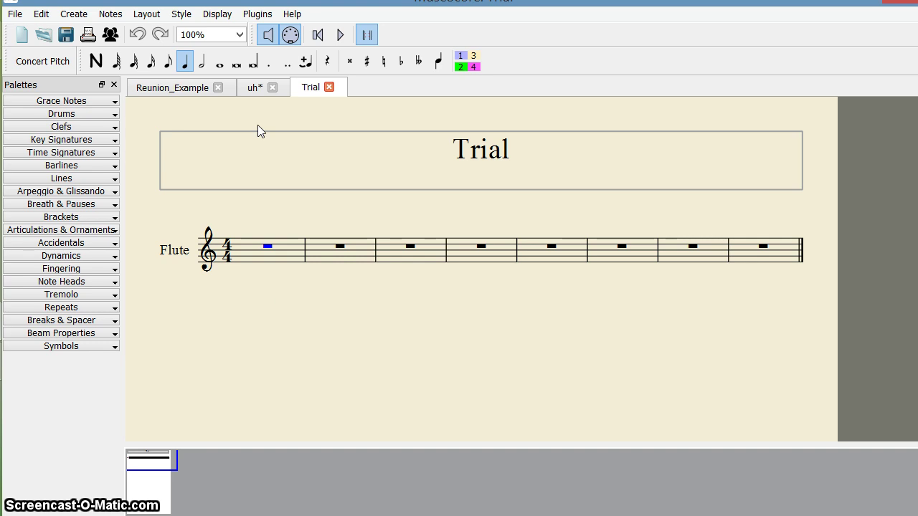
{"action": "left_click", "coordinate": [257, 14]}
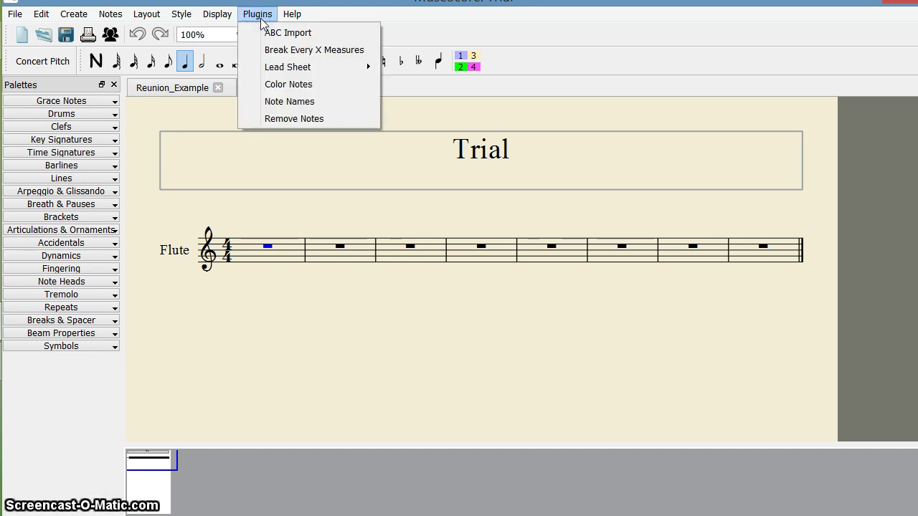
{"action": "left_click", "coordinate": [290, 49]}
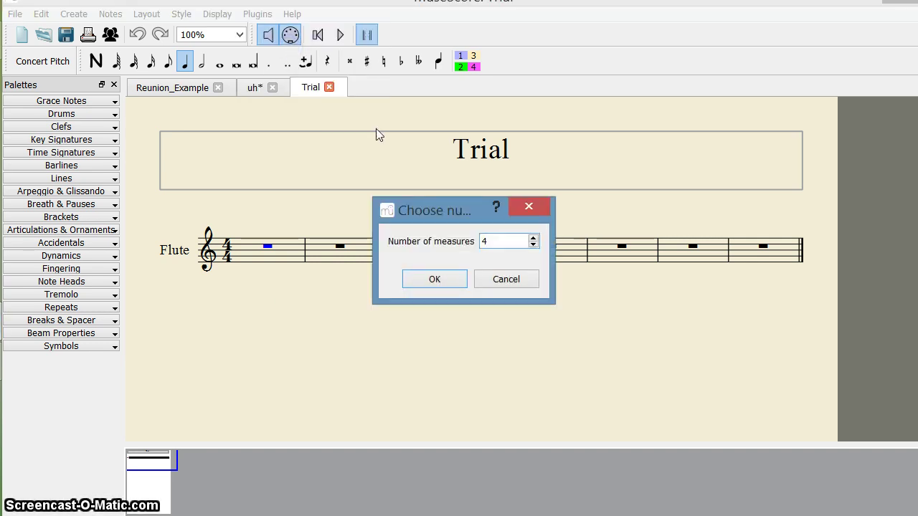
{"action": "left_click", "coordinate": [501, 243]}
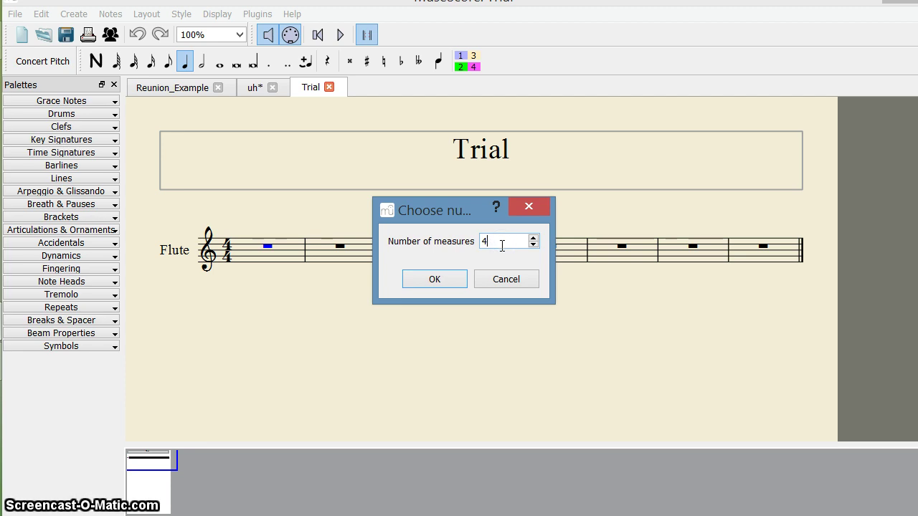
{"action": "left_click", "coordinate": [443, 277]}
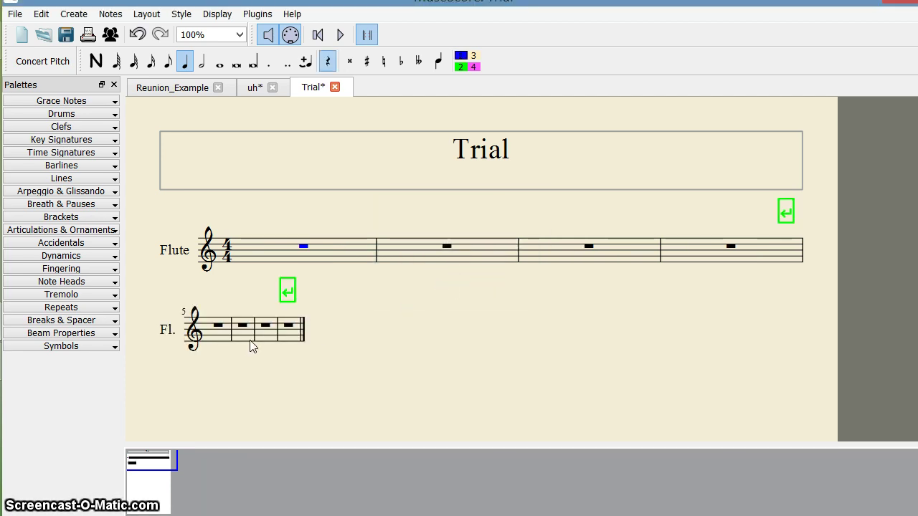
{"action": "left_click", "coordinate": [423, 361]}
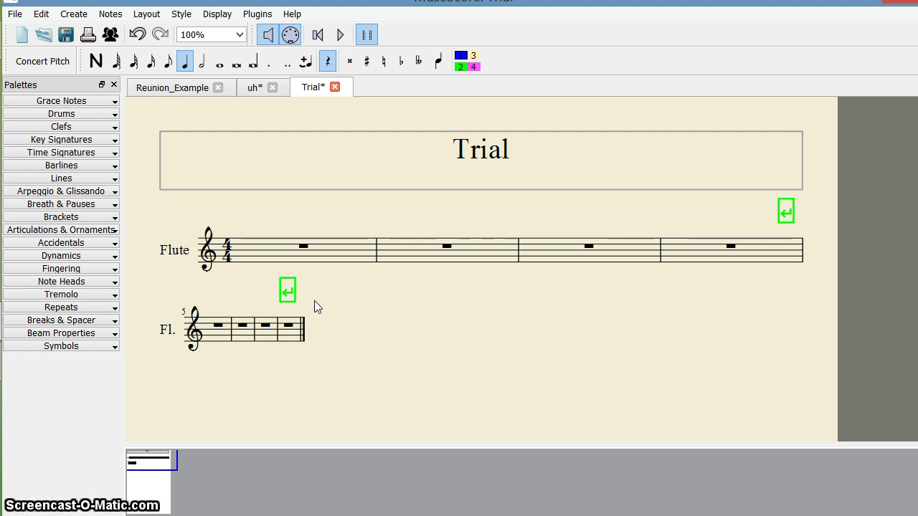
Append 1 measure after the last measure using Create > Measures > Append Measures.
{"action": "left_click", "coordinate": [299, 331]}
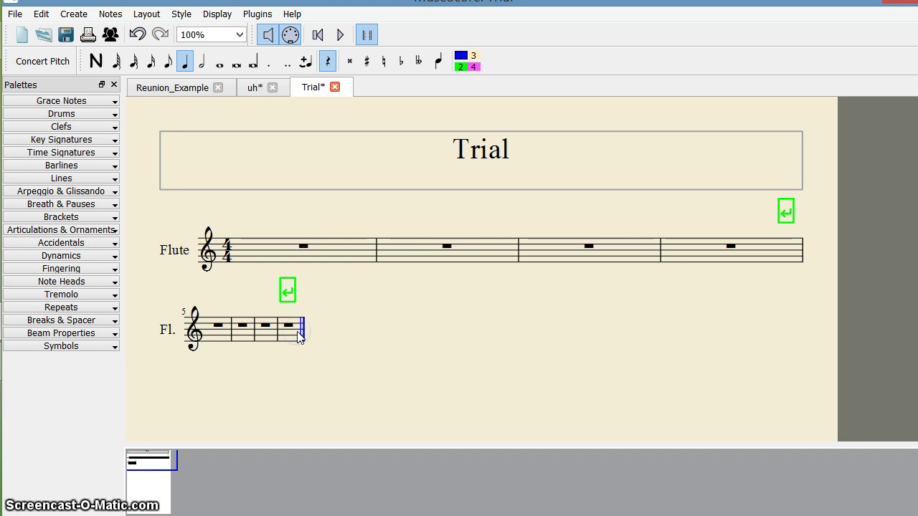
{"action": "left_click", "coordinate": [289, 335]}
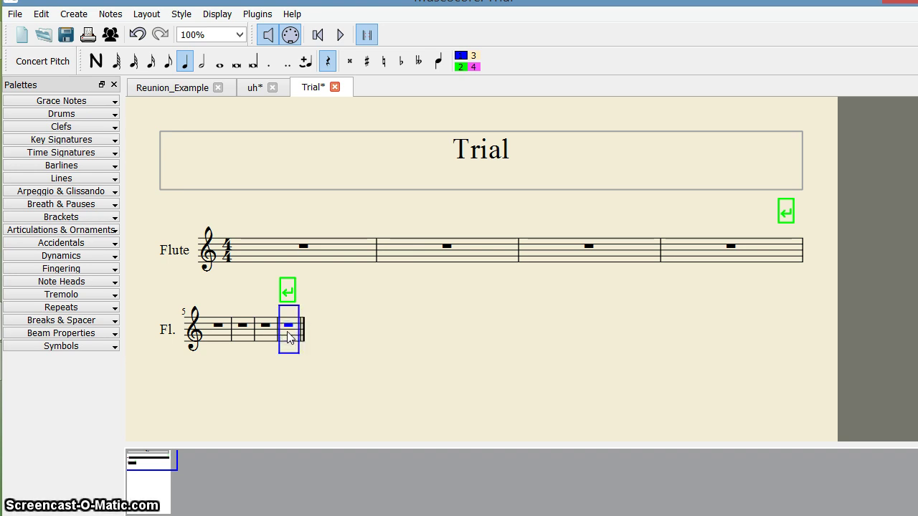
{"action": "left_click", "coordinate": [73, 14]}
{"action": "mouse_move", "coordinate": [115, 54]}
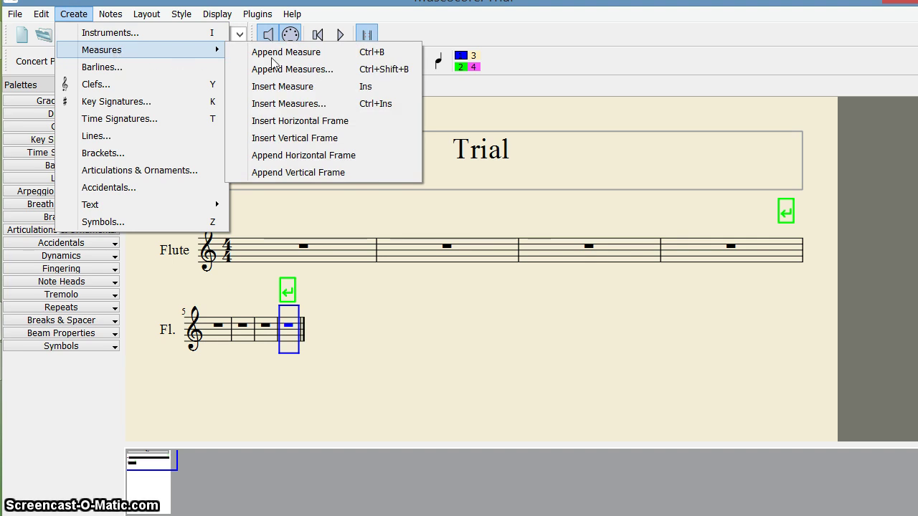
{"action": "left_click", "coordinate": [320, 71]}
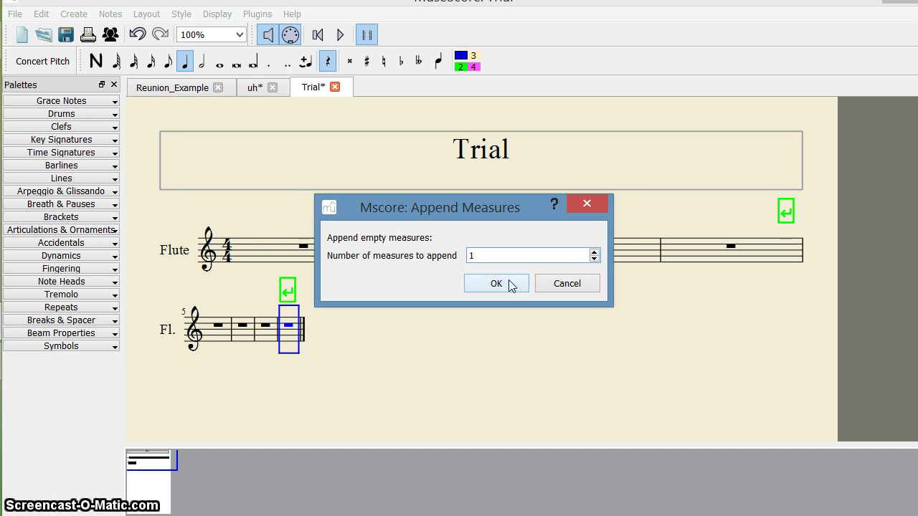
{"action": "left_click", "coordinate": [510, 284]}
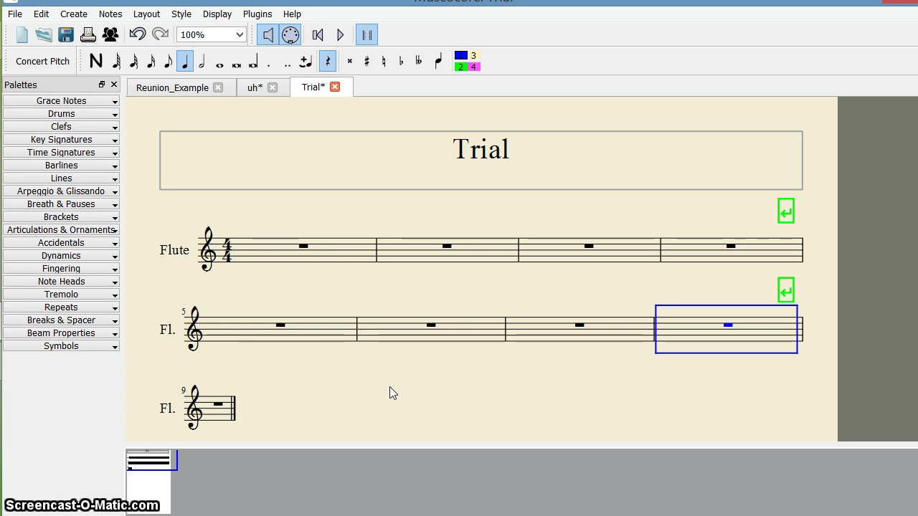
Enter a quarter note on beat 1 of measure 6, then select that measure.
{"action": "left_click", "coordinate": [435, 326]}
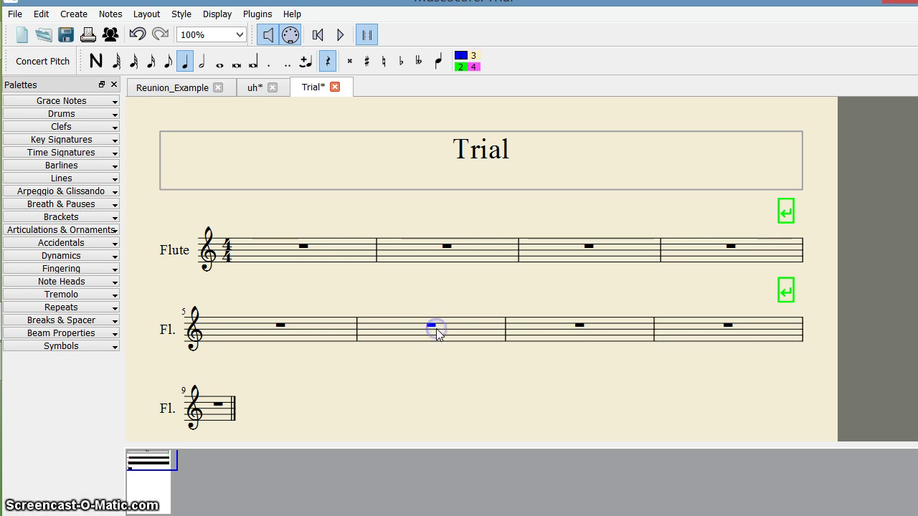
{"action": "left_click", "coordinate": [362, 329]}
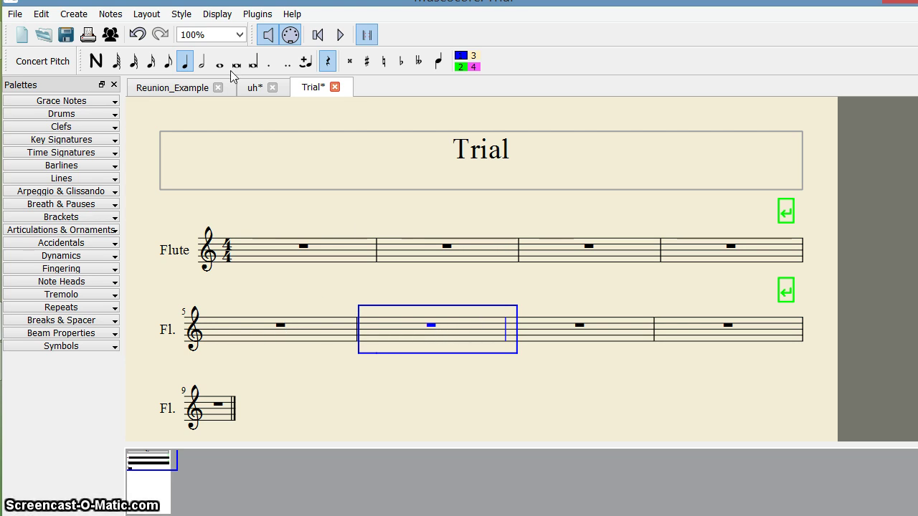
{"action": "left_click", "coordinate": [96, 62]}
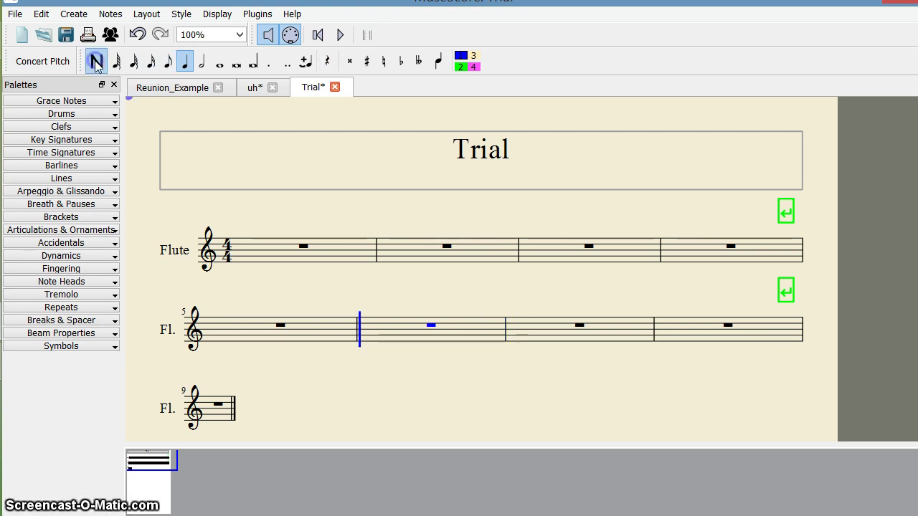
{"action": "left_click", "coordinate": [420, 345]}
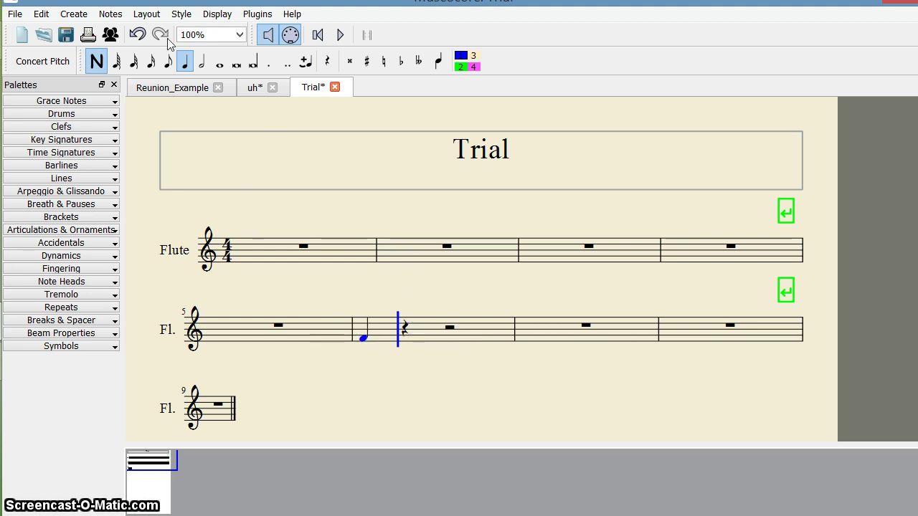
{"action": "left_click", "coordinate": [96, 62]}
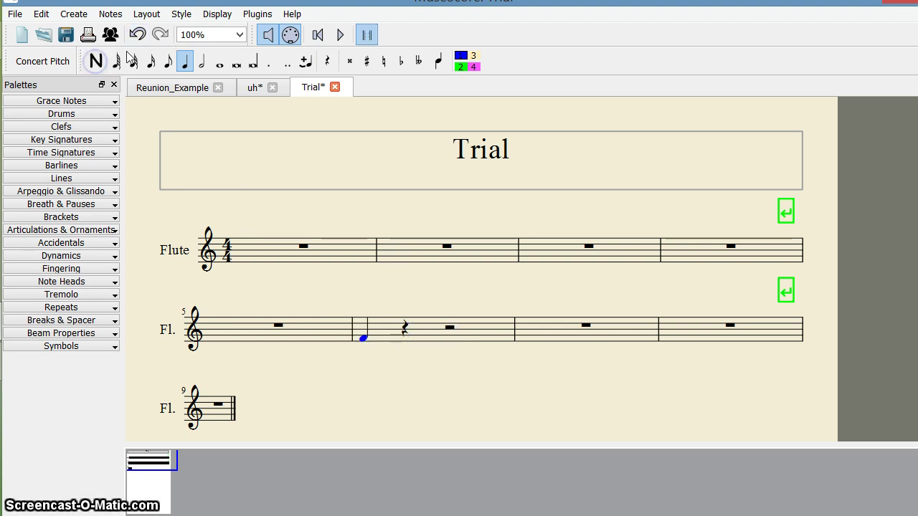
{"action": "left_click", "coordinate": [383, 330]}
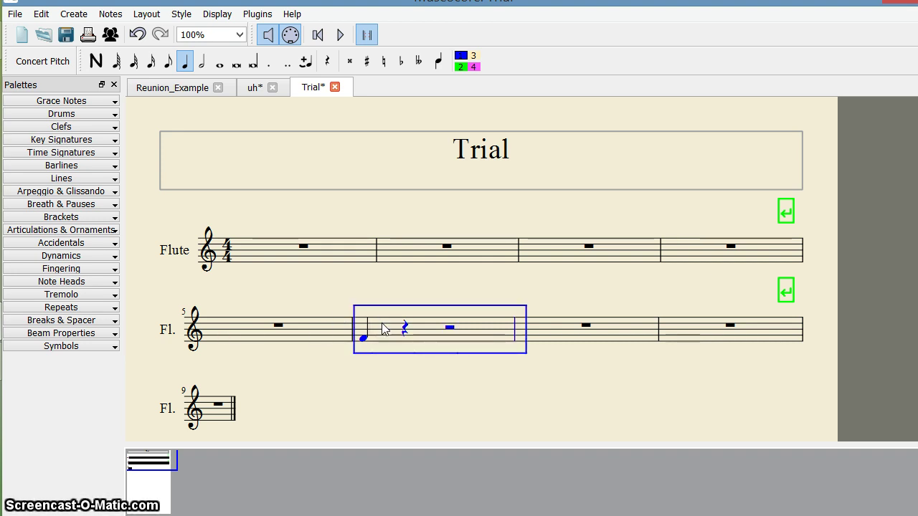
Insert an empty measure before measure 6 via Create > Measures > Insert Measure, then deselect.
{"action": "left_click", "coordinate": [71, 16]}
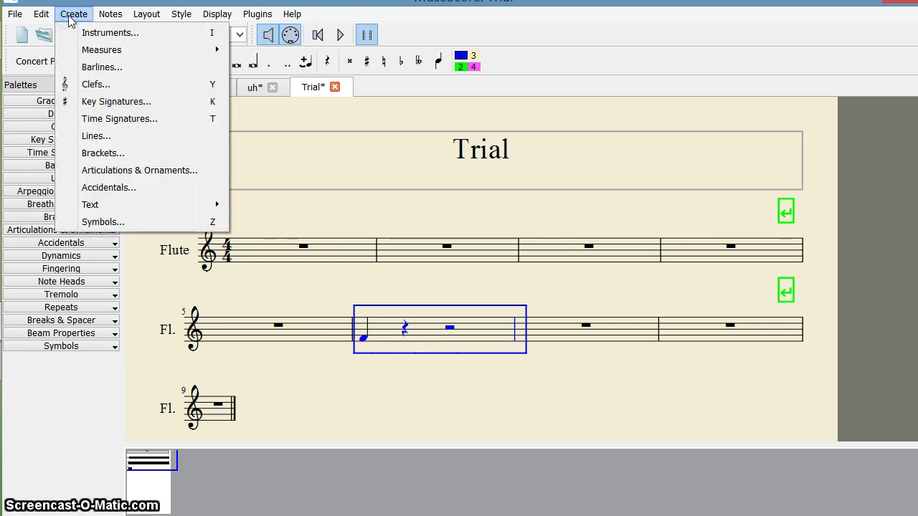
{"action": "mouse_move", "coordinate": [149, 56]}
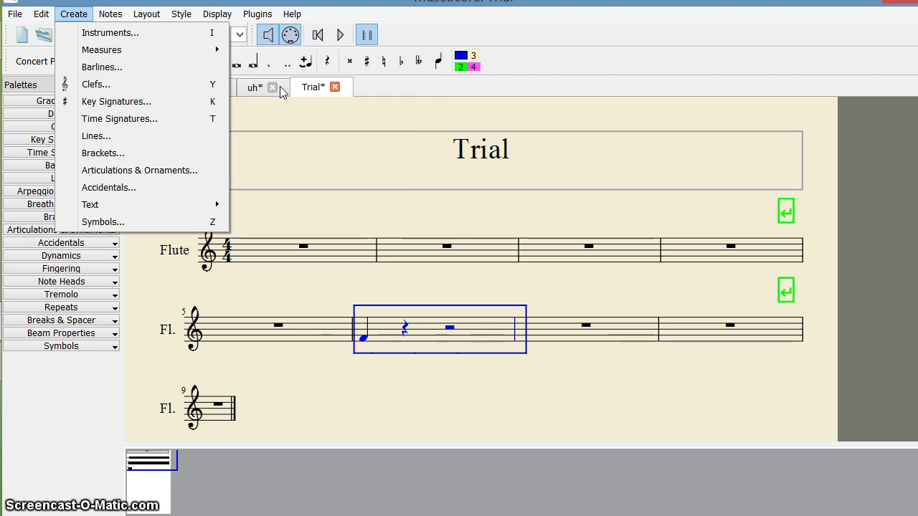
{"action": "mouse_move", "coordinate": [227, 50]}
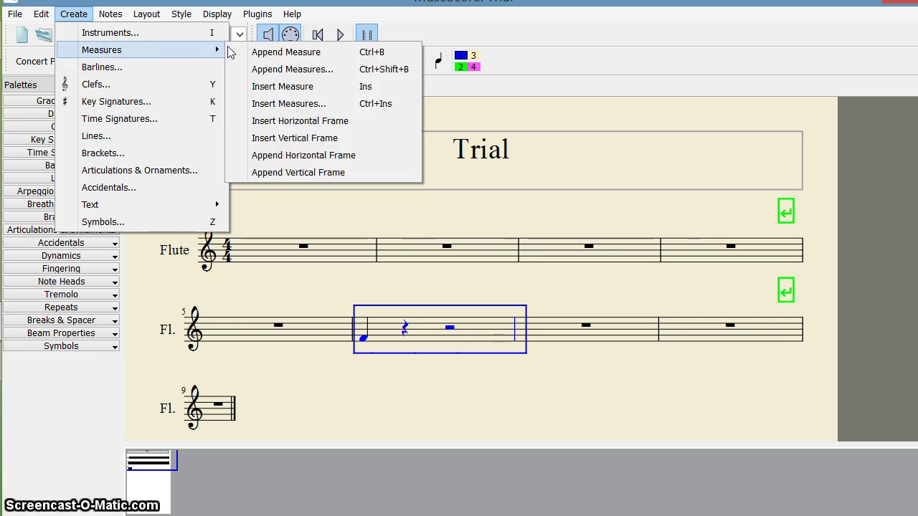
{"action": "left_click", "coordinate": [293, 87]}
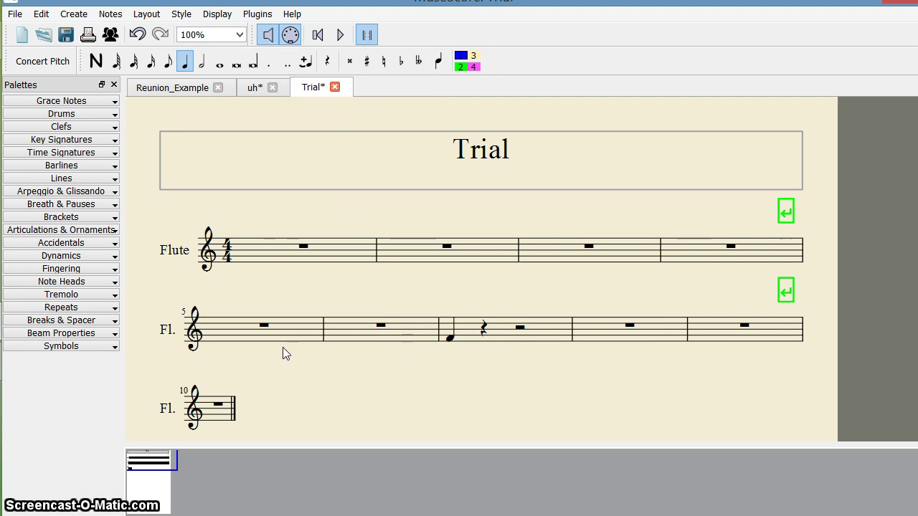
{"action": "left_click", "coordinate": [382, 327]}
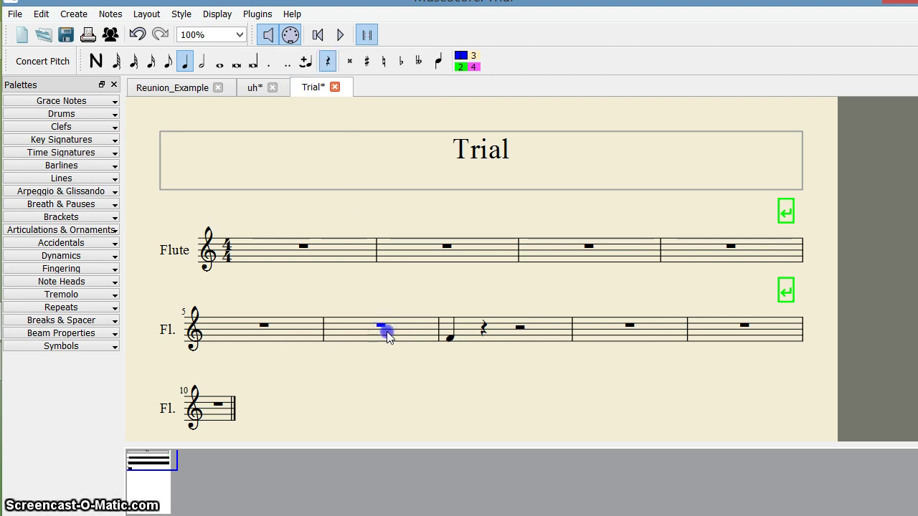
{"action": "left_click", "coordinate": [386, 331]}
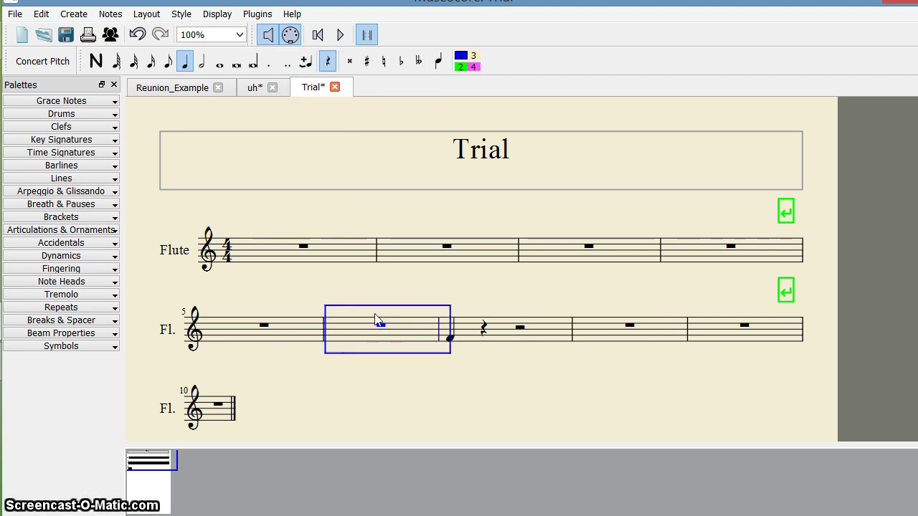
{"action": "left_click", "coordinate": [348, 286]}
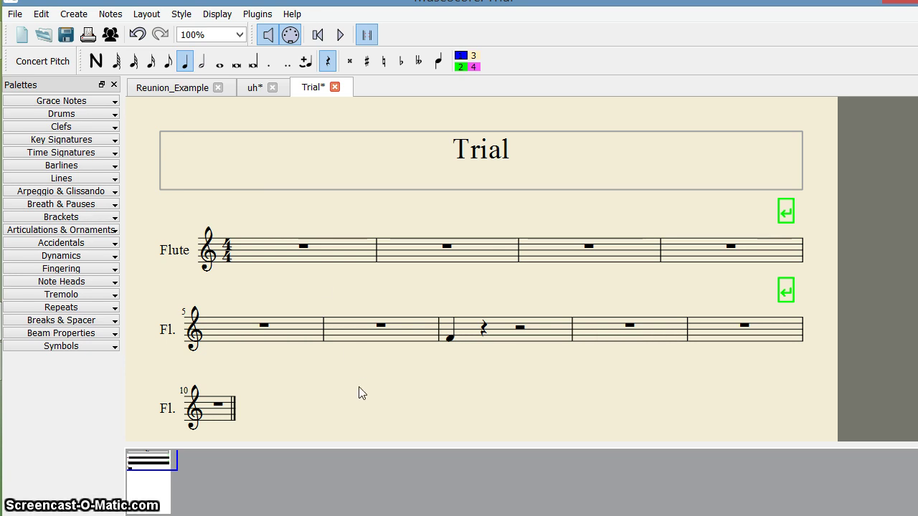
Undo back to nine empty measures, restoring measure 9 on a third line.
{"action": "left_click", "coordinate": [146, 37]}
{"action": "left_click", "coordinate": [145, 37]}
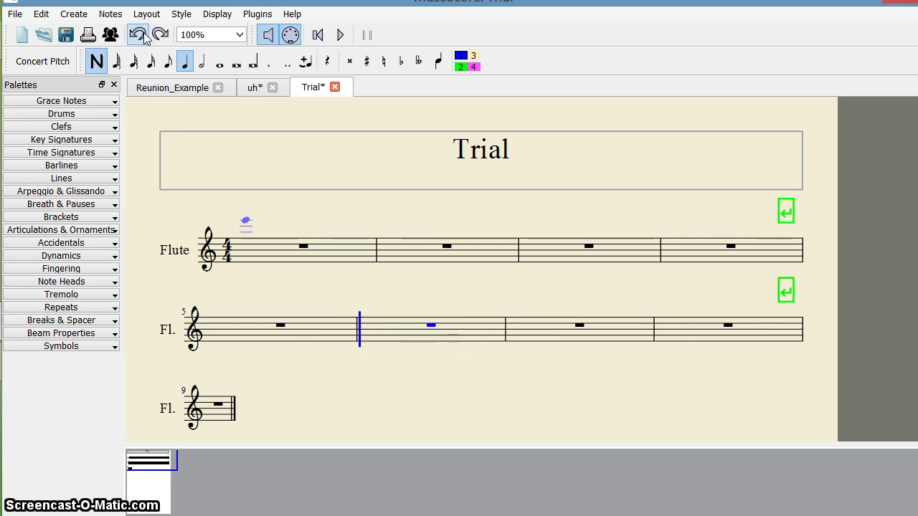
{"action": "left_click", "coordinate": [137, 35]}
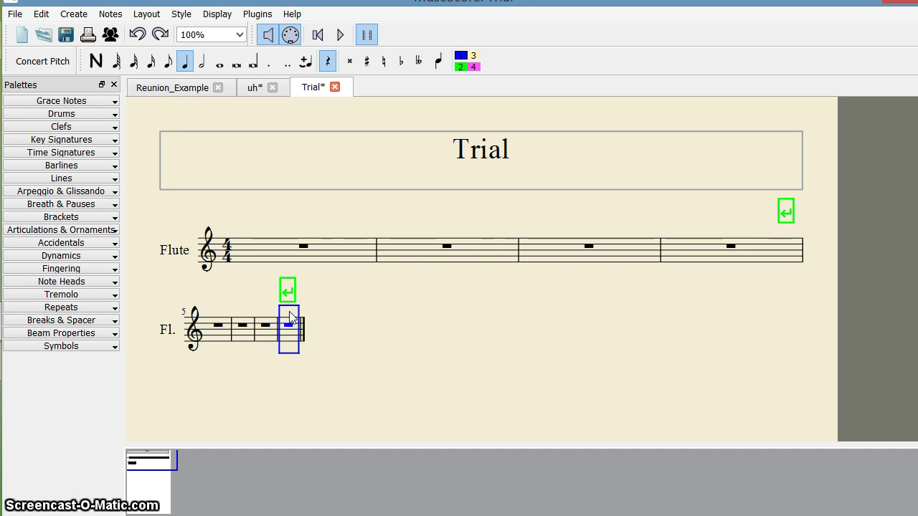
{"action": "key", "text": "ctrl+b"}
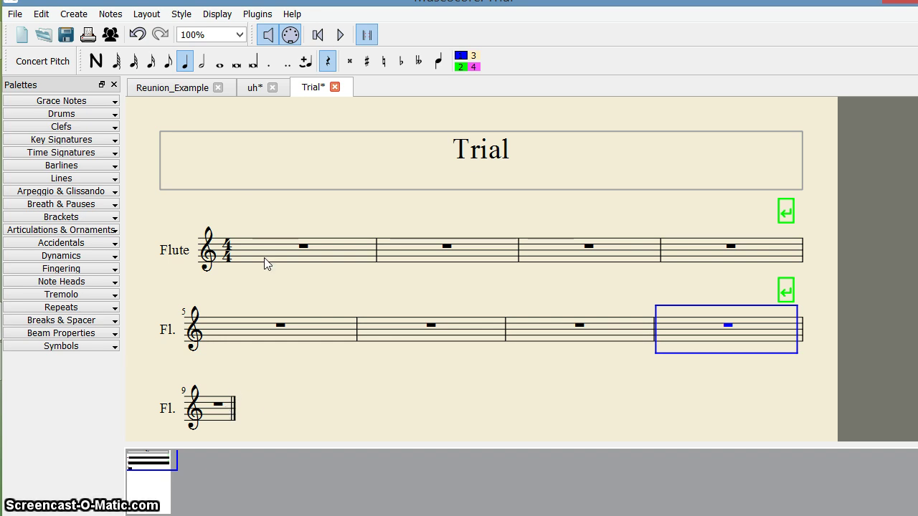
Enter a quarter note at the start of measure 6 and select that measure.
{"action": "left_click", "coordinate": [385, 339]}
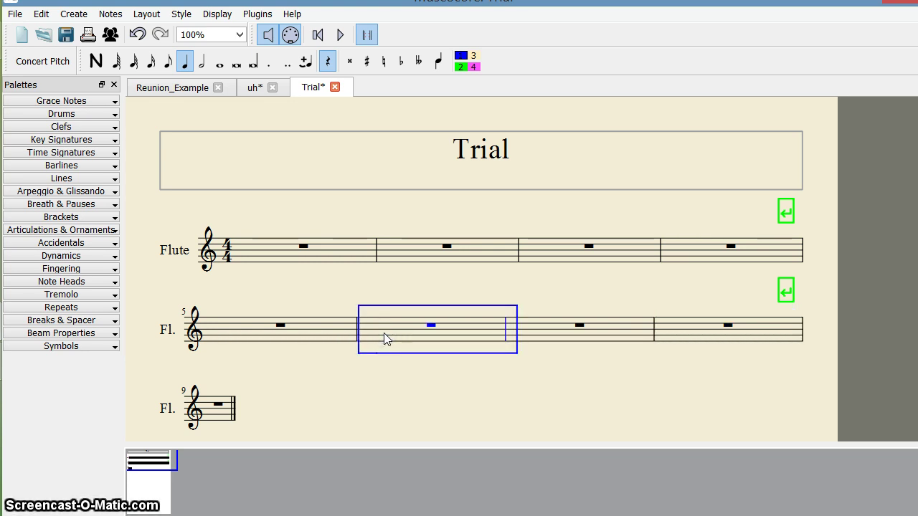
{"action": "left_click", "coordinate": [98, 63]}
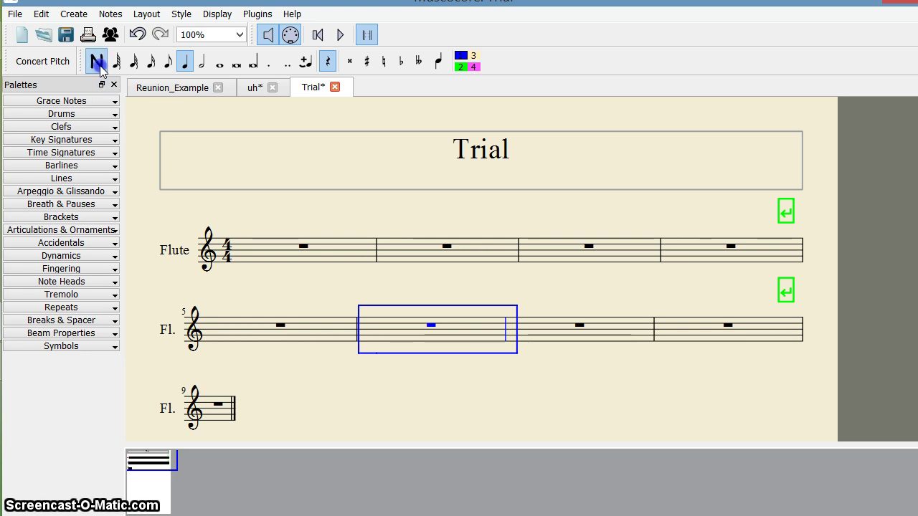
{"action": "left_click", "coordinate": [412, 332]}
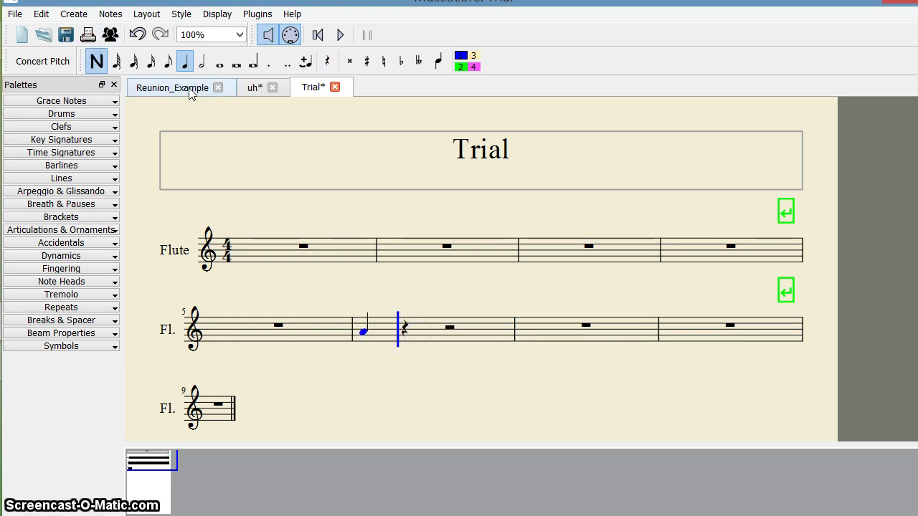
{"action": "key", "text": "space"}
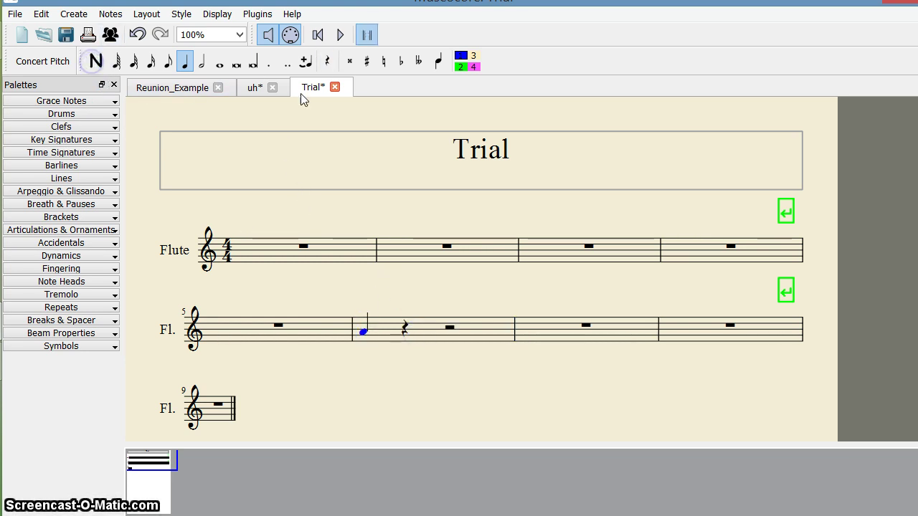
{"action": "left_click", "coordinate": [386, 328]}
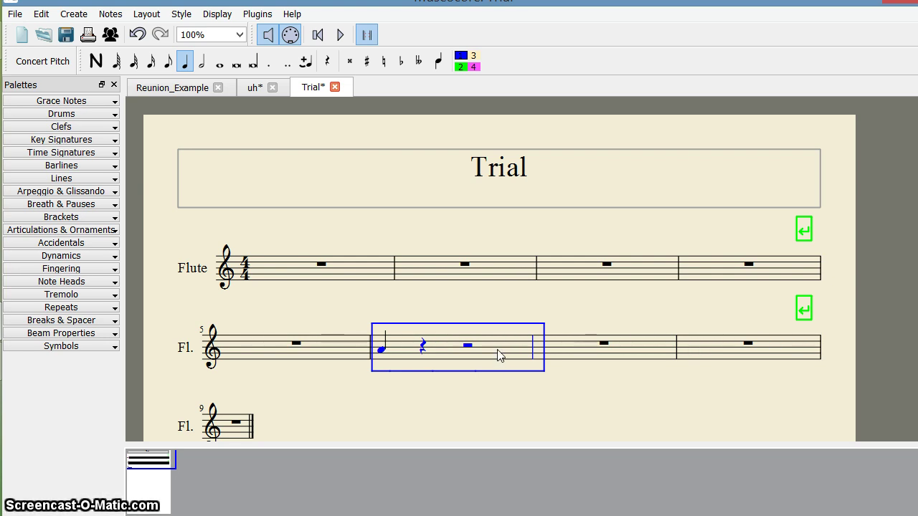
Insert an empty measure before measure 6 with the Insert key, then deselect.
{"action": "key", "text": "Insert"}
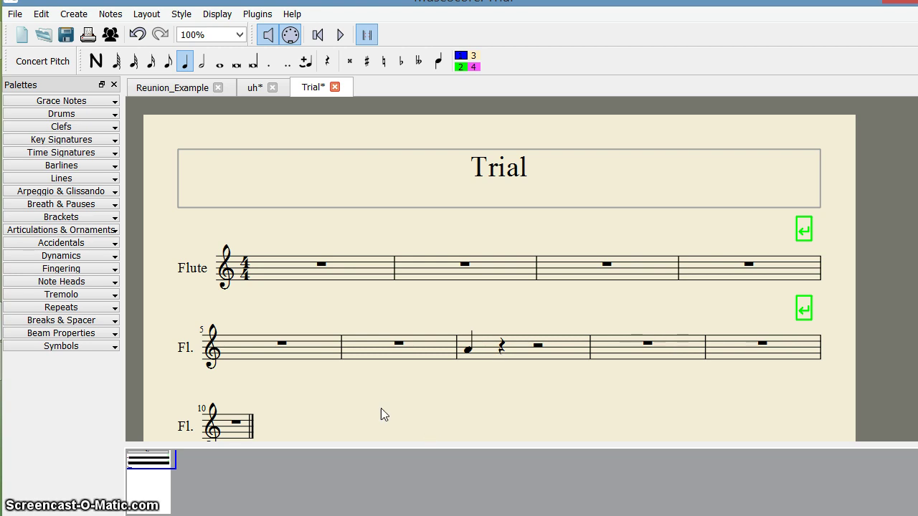
{"action": "left_click", "coordinate": [403, 349]}
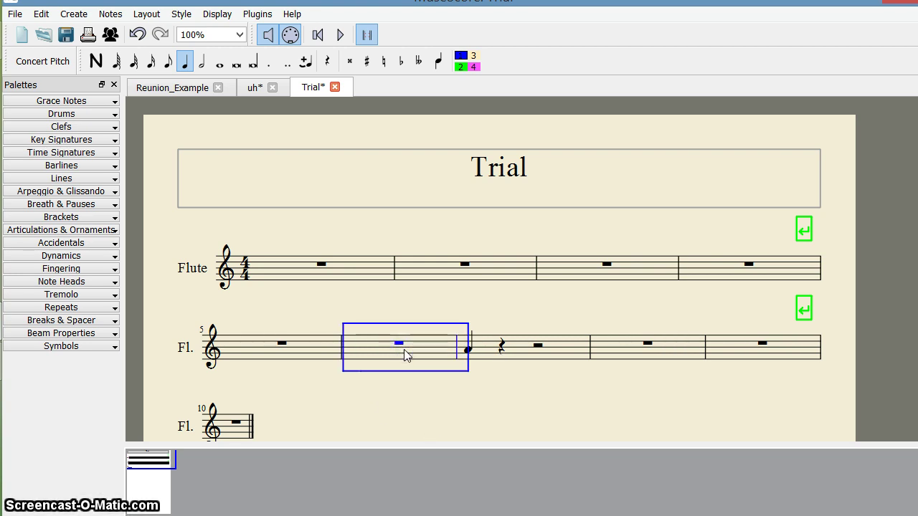
{"action": "left_click", "coordinate": [371, 302]}
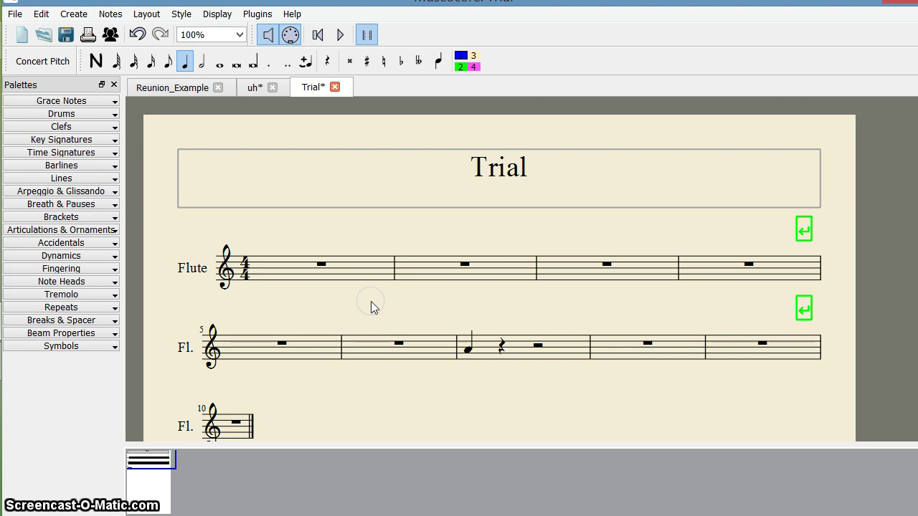
Delete measure 7 with the quarter note using Ctrl+Delete and exit note input.
{"action": "left_click", "coordinate": [401, 369]}
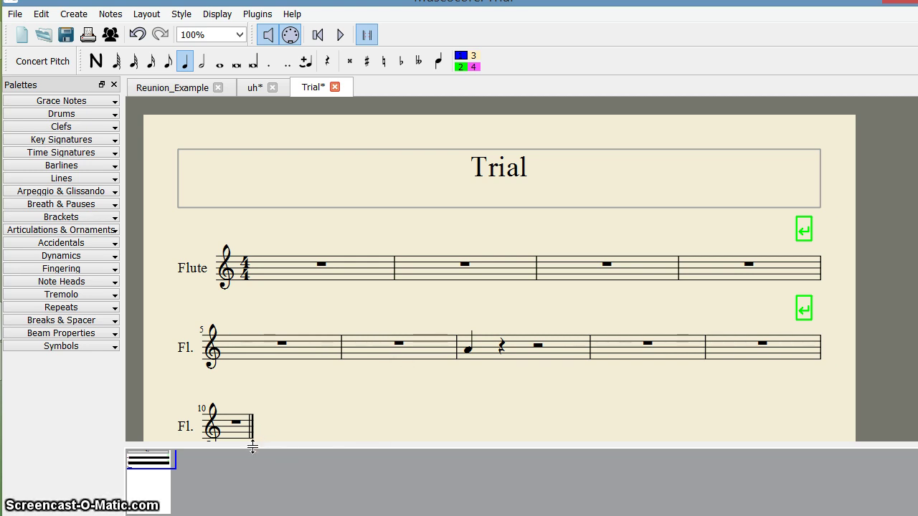
{"action": "left_click", "coordinate": [523, 349]}
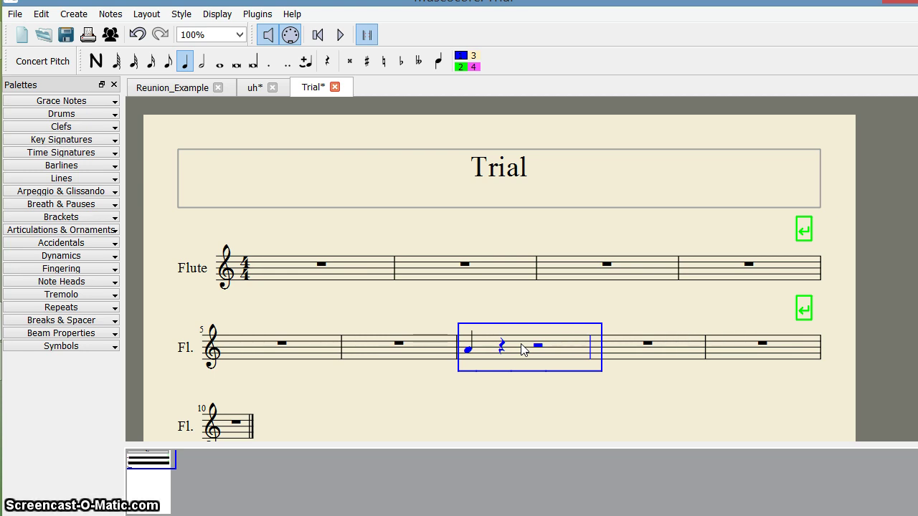
{"action": "key", "text": "ctrl+Delete"}
{"action": "key", "text": "n"}
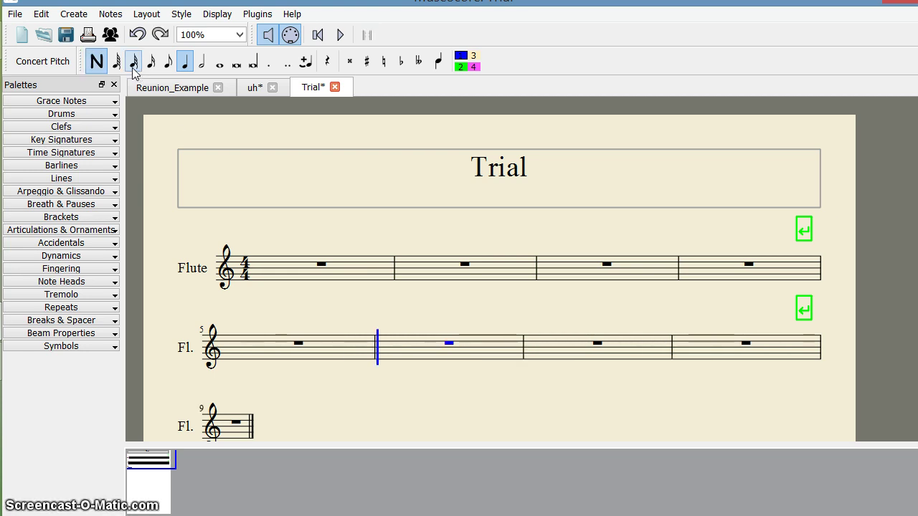
{"action": "left_click", "coordinate": [104, 61]}
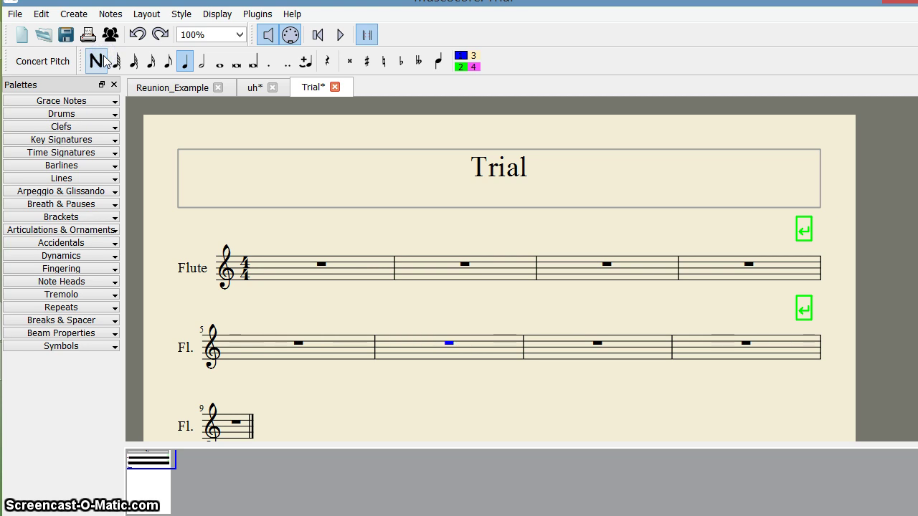